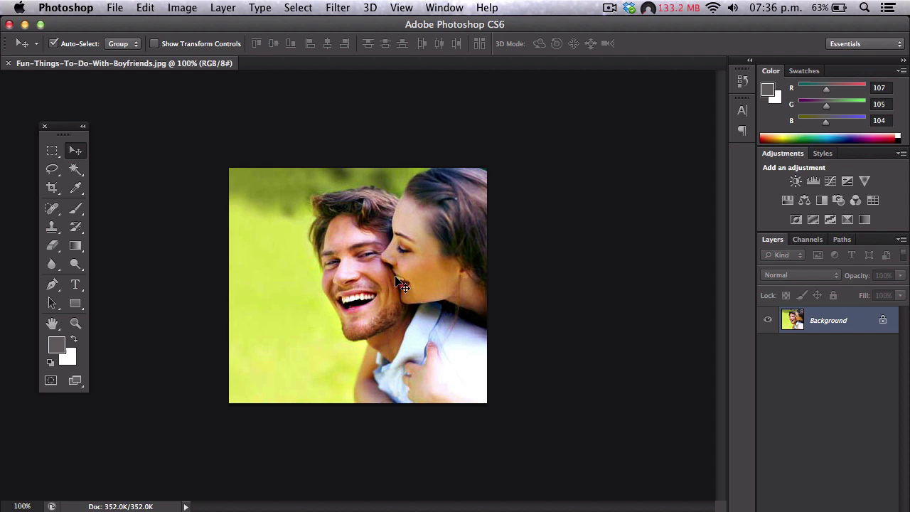
Duplicate the photo to Layer 1 and set the new size to 8 inches wide at 300 pixels/inch.
{"action": "key", "text": "ctrl+j"}
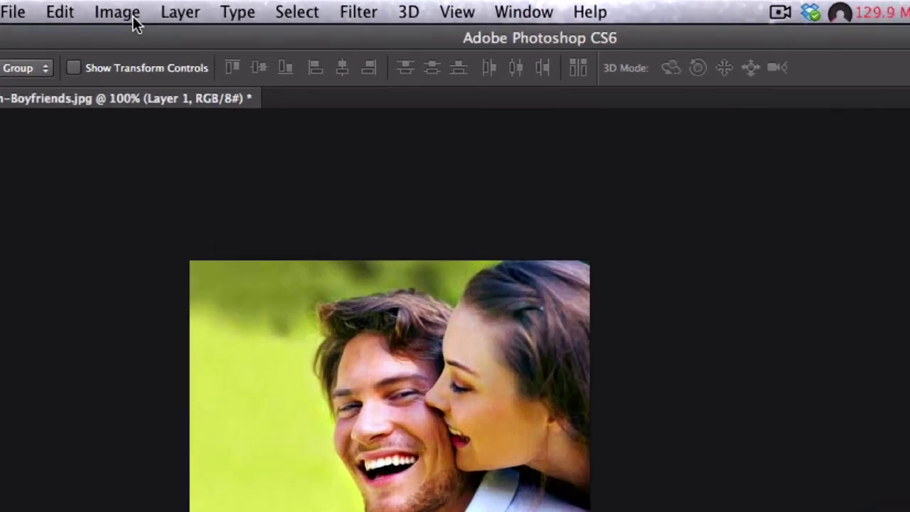
{"action": "left_click", "coordinate": [133, 17]}
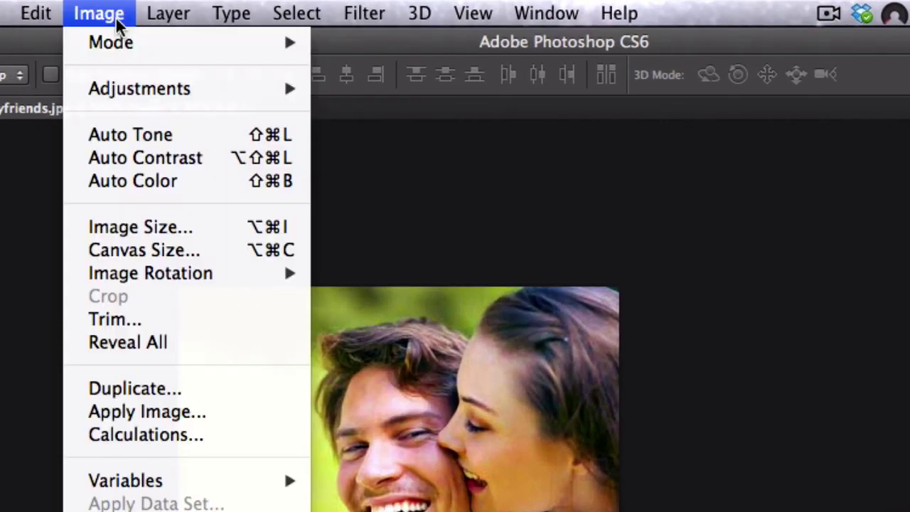
{"action": "left_click", "coordinate": [156, 227]}
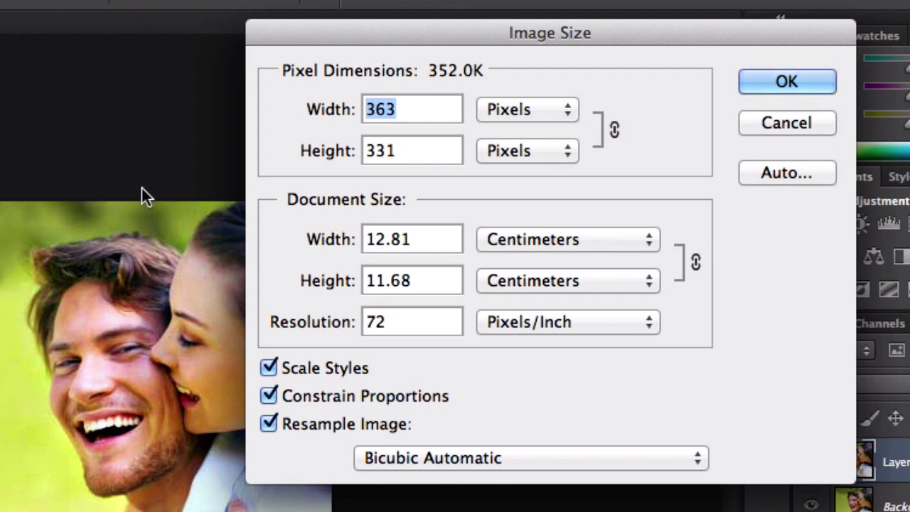
{"action": "left_click", "coordinate": [501, 230]}
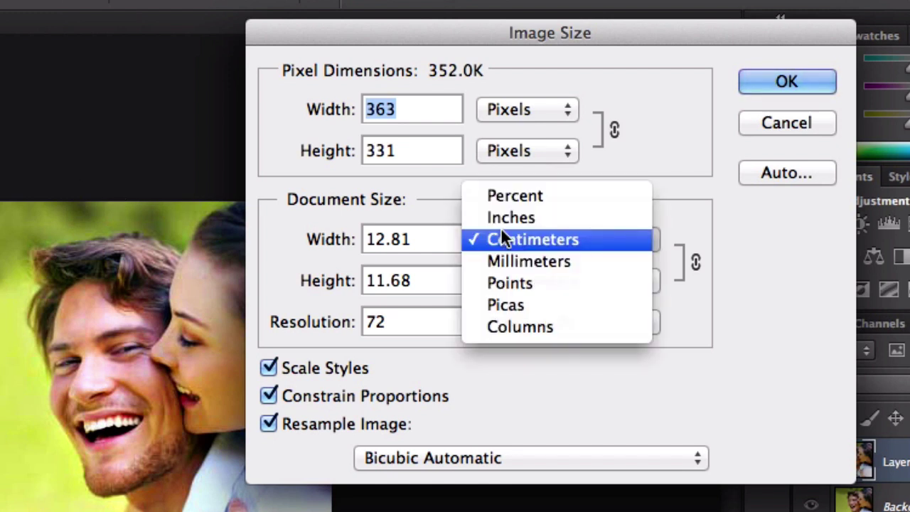
{"action": "left_click", "coordinate": [500, 217]}
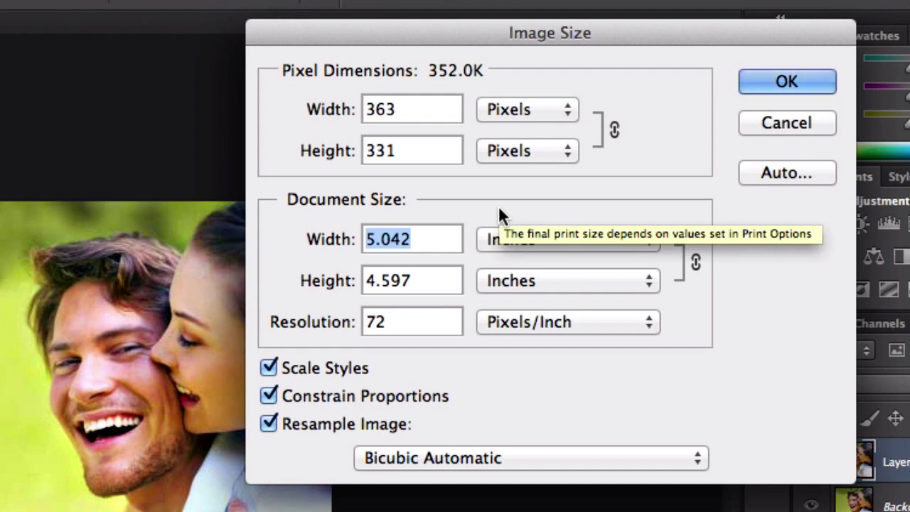
{"action": "type", "text": "8"}
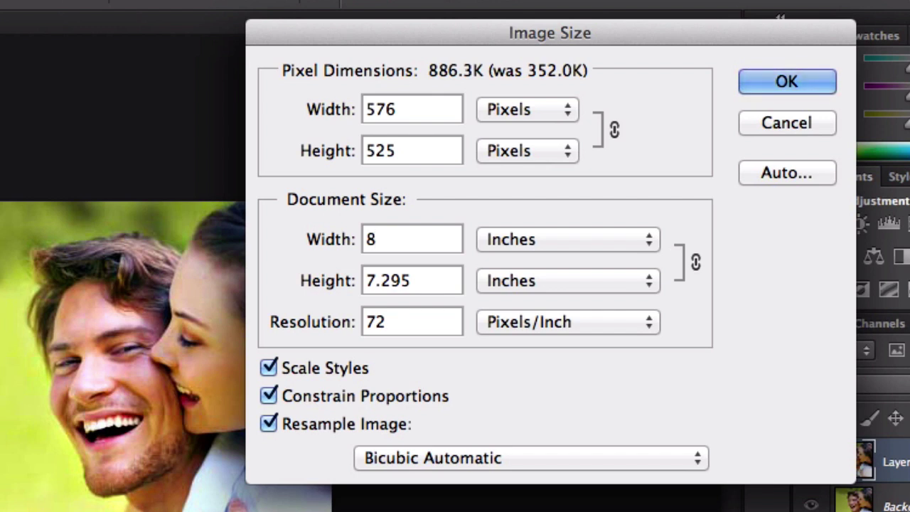
{"action": "left_click", "coordinate": [387, 321]}
{"action": "key", "text": "BackSpace"}
{"action": "key", "text": "BackSpace"}
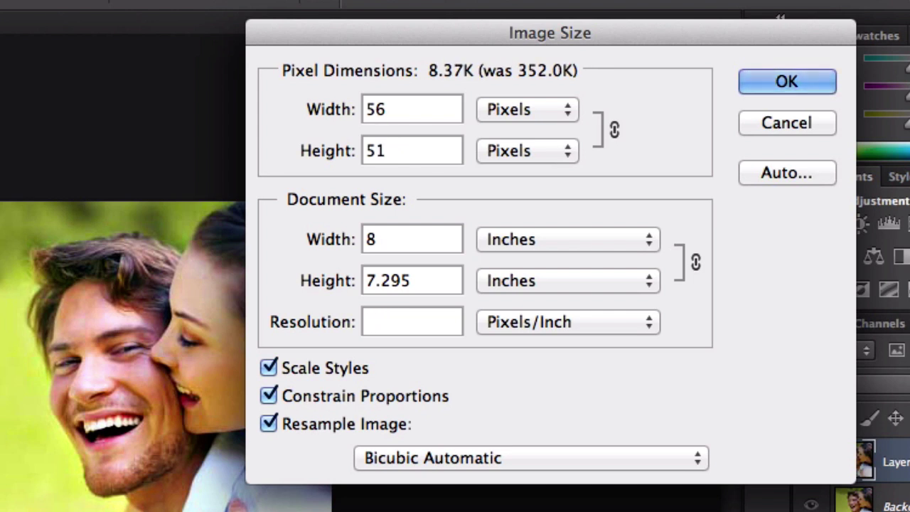
{"action": "type", "text": "300"}
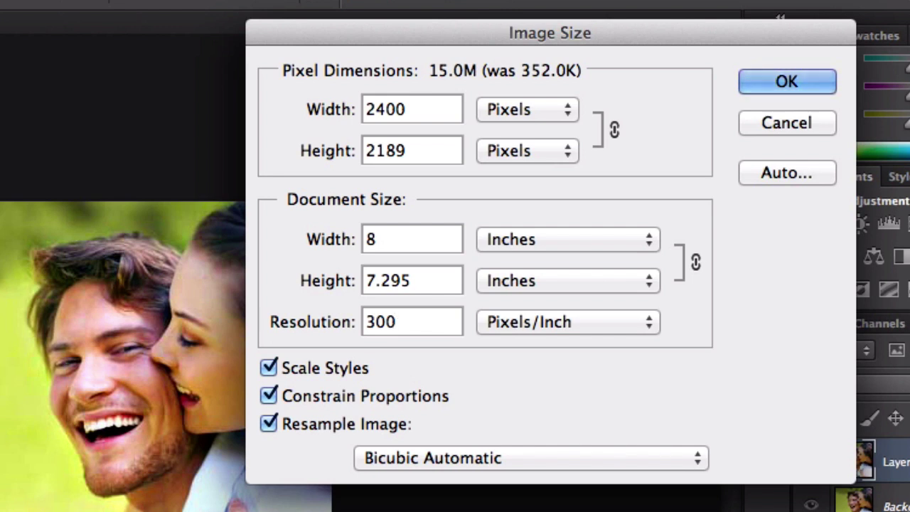
Apply the resize, resampling the photo to 2400 × 2189 pixels.
{"action": "left_click", "coordinate": [770, 88]}
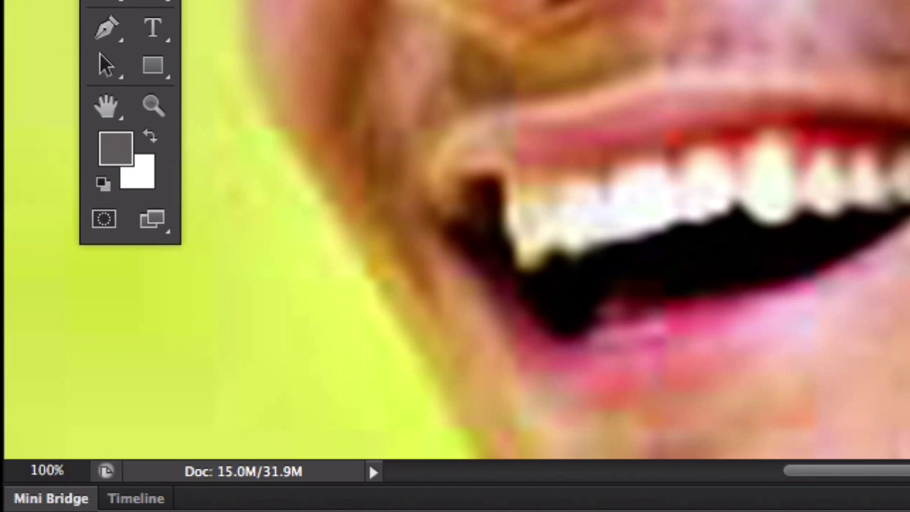
Preview uniform, monochromatic Add Noise grain with the amount set to 11.86%.
{"action": "mouse_move", "coordinate": [376, 305]}
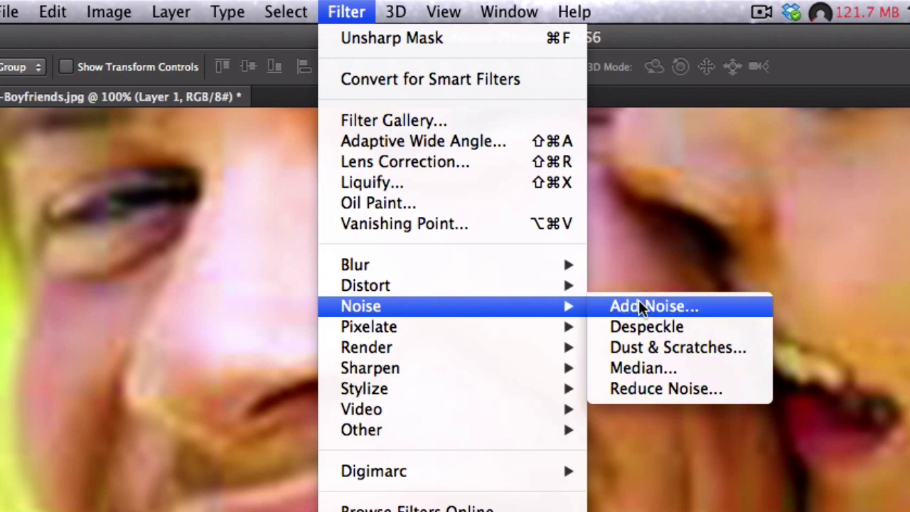
{"action": "left_click", "coordinate": [640, 305]}
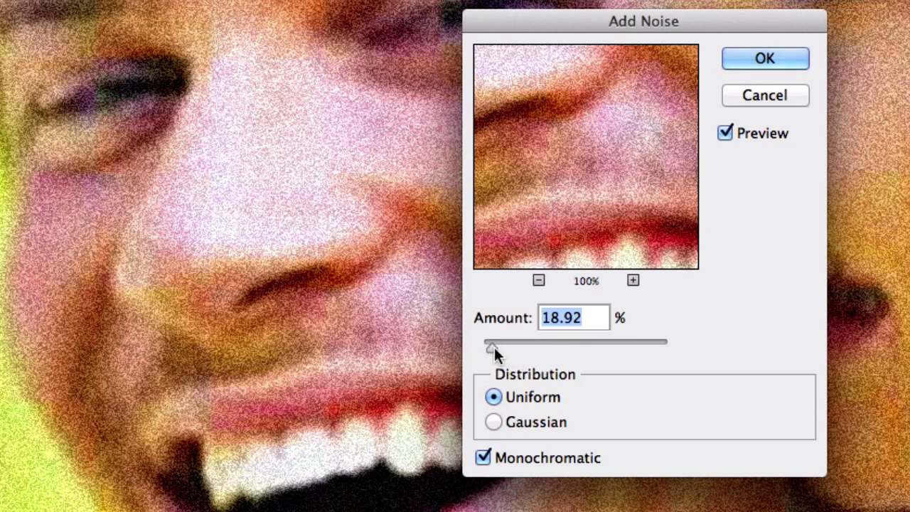
{"action": "mouse_move", "coordinate": [491, 347]}
{"action": "left_mouse_down"}
{"action": "mouse_move", "coordinate": [609, 345]}
{"action": "mouse_move", "coordinate": [483, 346]}
{"action": "left_mouse_up"}
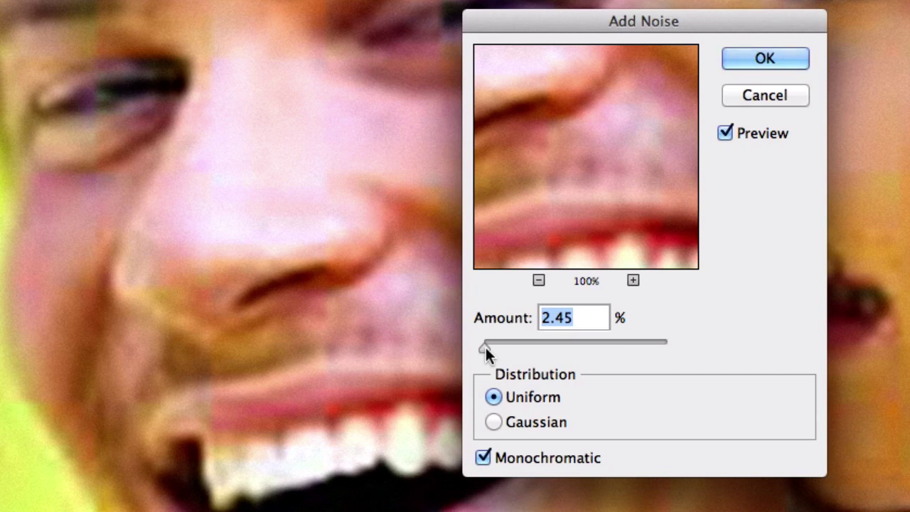
{"action": "left_click", "coordinate": [486, 347]}
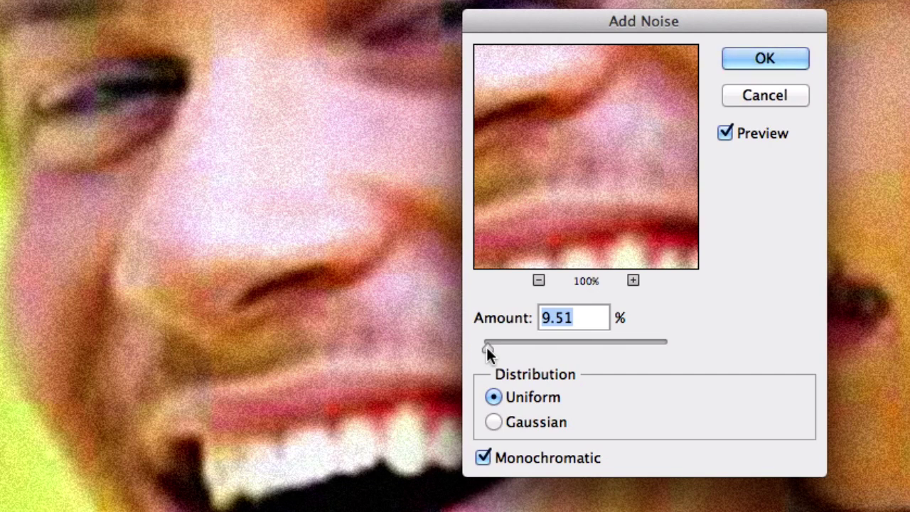
{"action": "left_click_drag", "start_coordinate": [486, 347], "coordinate": [486, 347]}
{"action": "mouse_move", "coordinate": [487, 346]}
{"action": "left_mouse_down"}
{"action": "mouse_move", "coordinate": [784, 283]}
{"action": "mouse_move", "coordinate": [509, 299]}
{"action": "mouse_move", "coordinate": [488, 344]}
{"action": "left_mouse_up"}
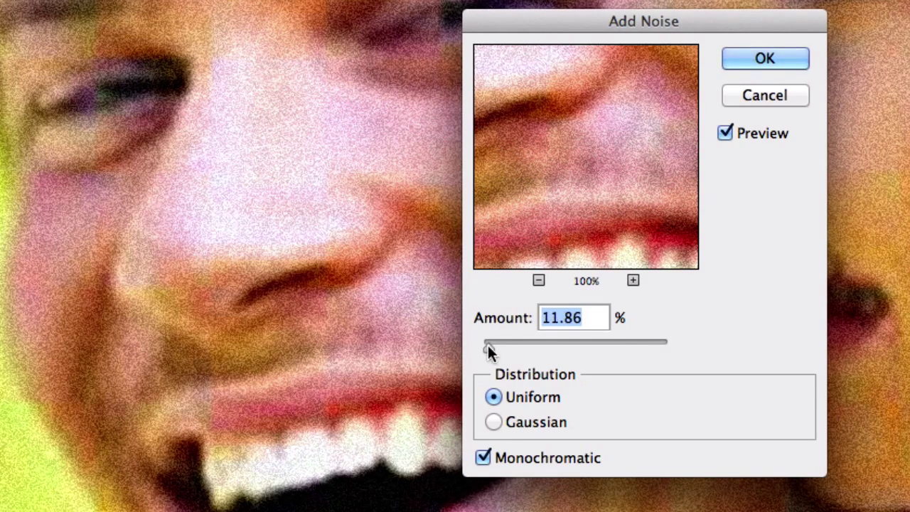
Apply the 11.86% monochromatic uniform grain to Layer 1.
{"action": "left_click", "coordinate": [758, 60]}
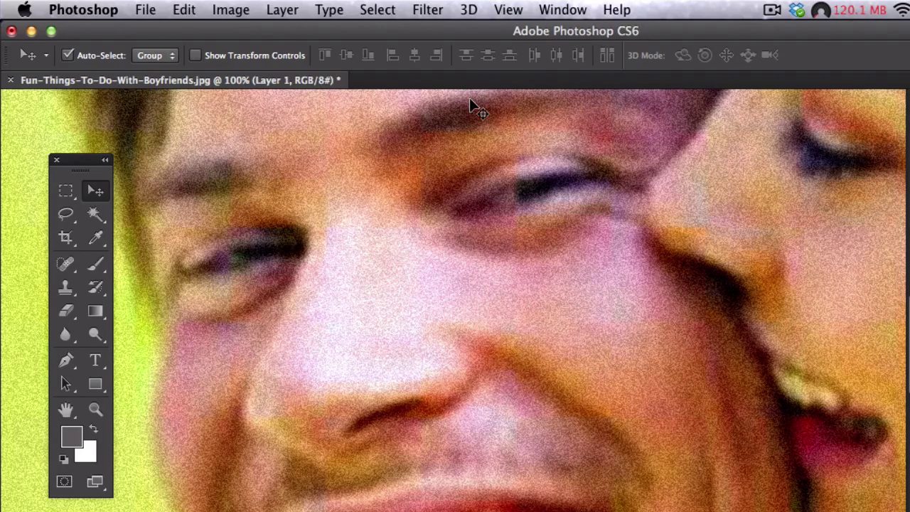
Apply Unsharp Mask to Layer 1 at roughly 61% amount, 4.2-pixel radius and threshold 0.
{"action": "left_click", "coordinate": [433, 10]}
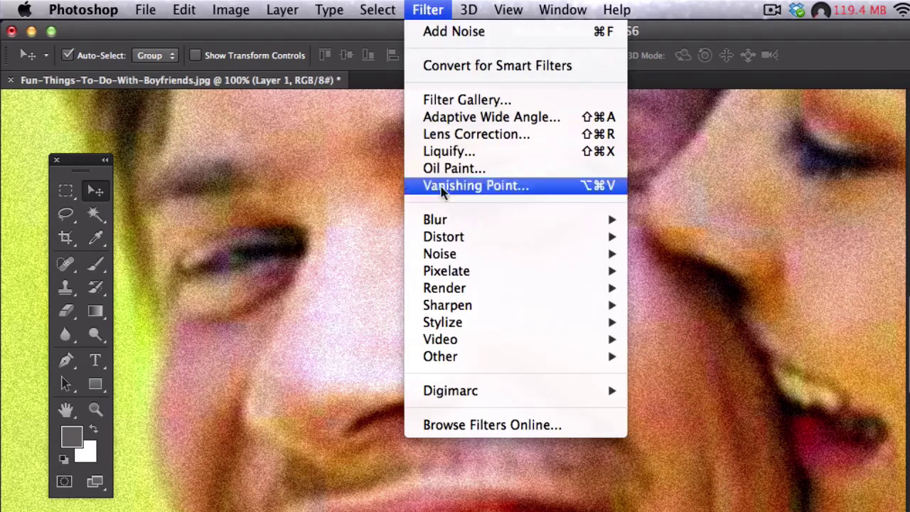
{"action": "mouse_move", "coordinate": [590, 307]}
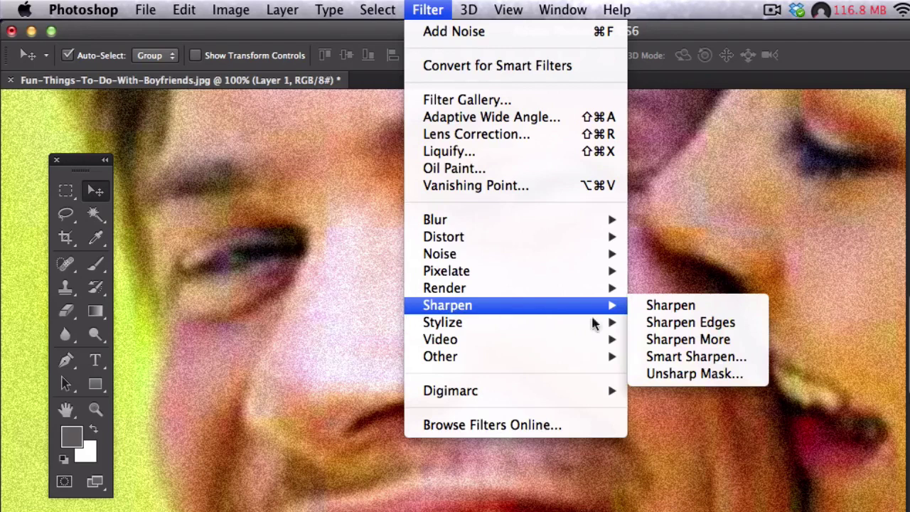
{"action": "left_click", "coordinate": [684, 375]}
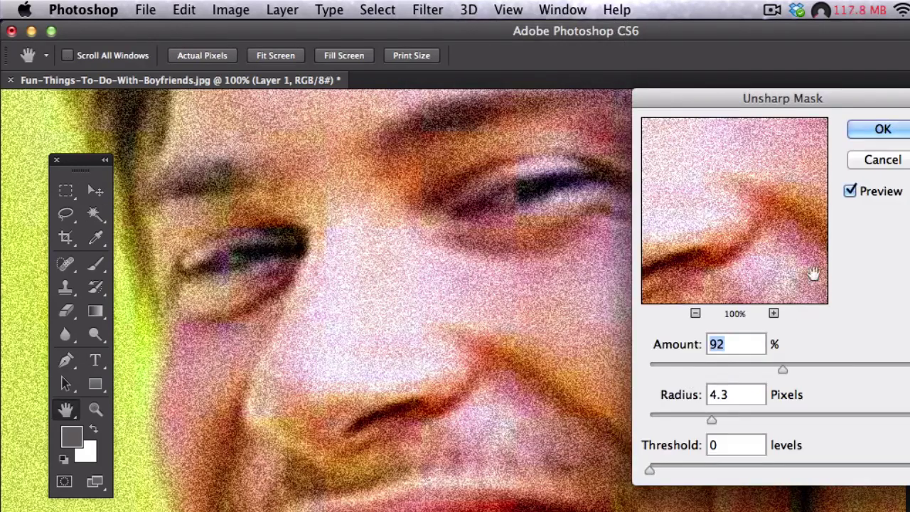
{"action": "left_click_drag", "start_coordinate": [743, 105], "coordinate": [650, 108]}
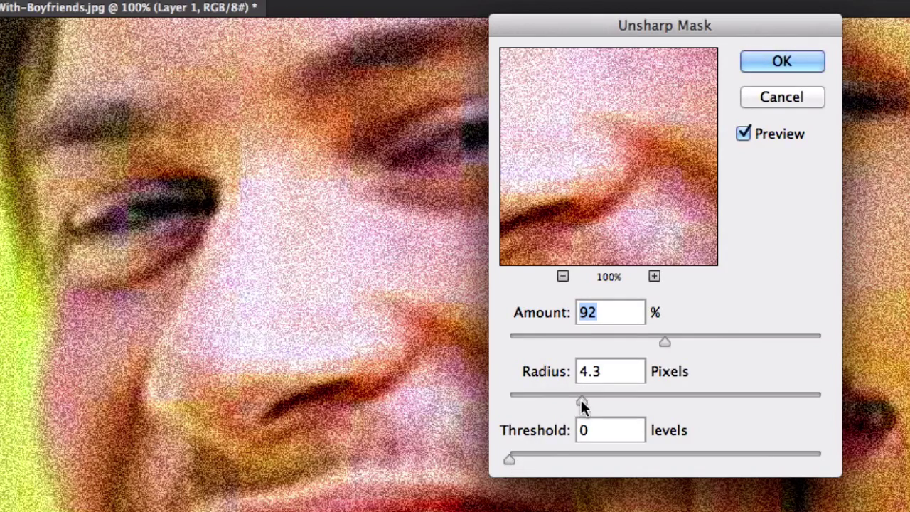
{"action": "left_click_drag", "start_coordinate": [581, 403], "coordinate": [773, 396]}
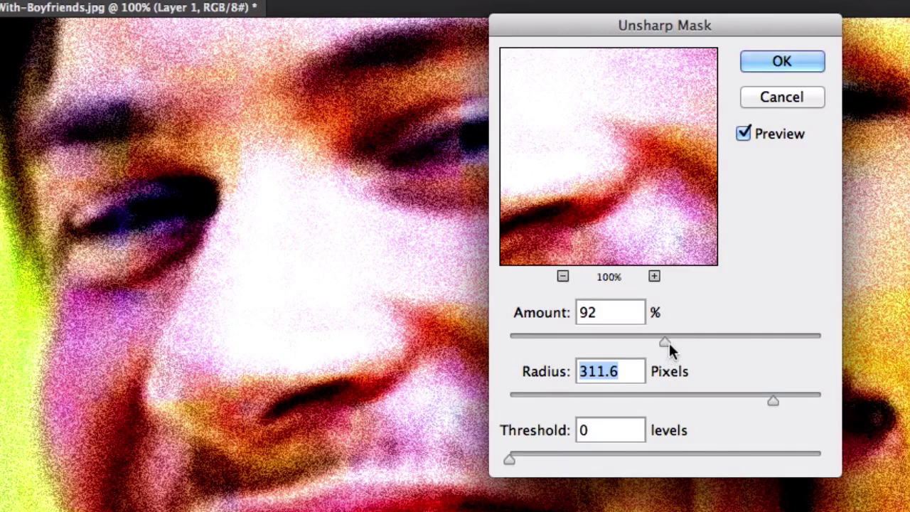
{"action": "left_click_drag", "start_coordinate": [667, 342], "coordinate": [737, 343]}
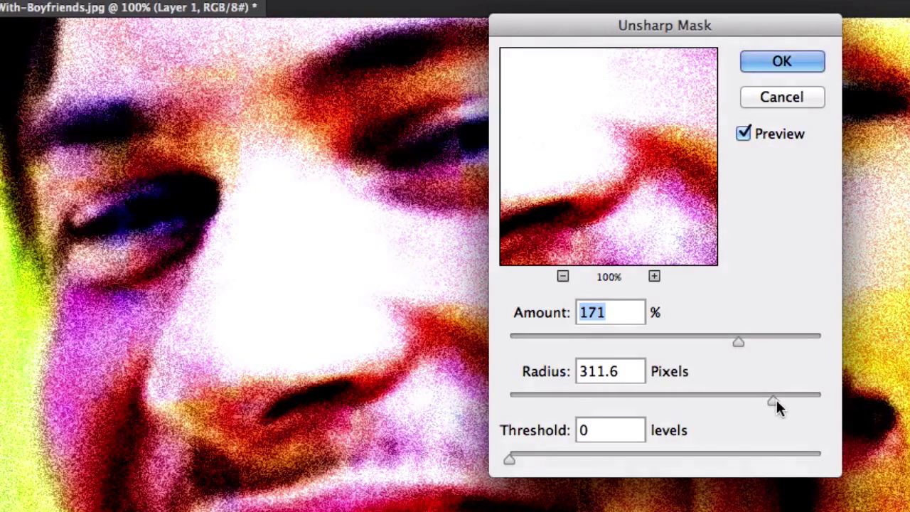
{"action": "left_click_drag", "start_coordinate": [776, 402], "coordinate": [656, 402]}
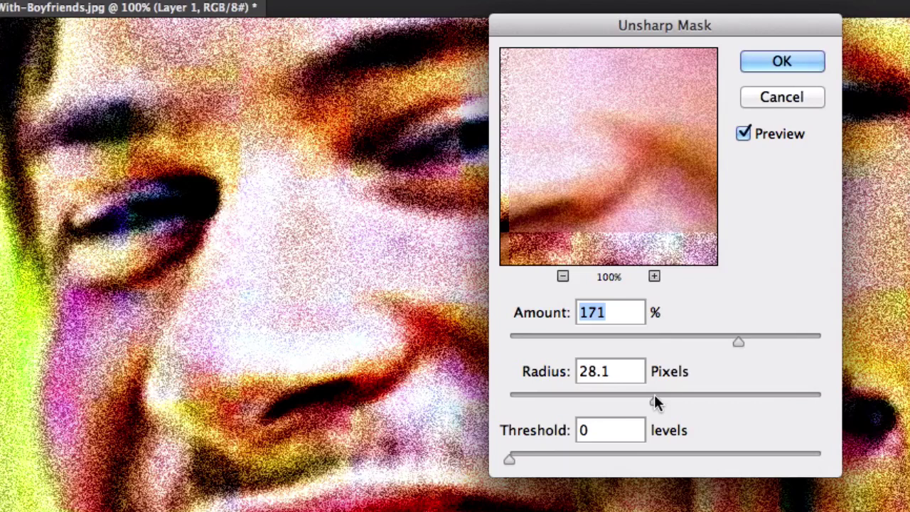
{"action": "left_click_drag", "start_coordinate": [654, 395], "coordinate": [517, 399]}
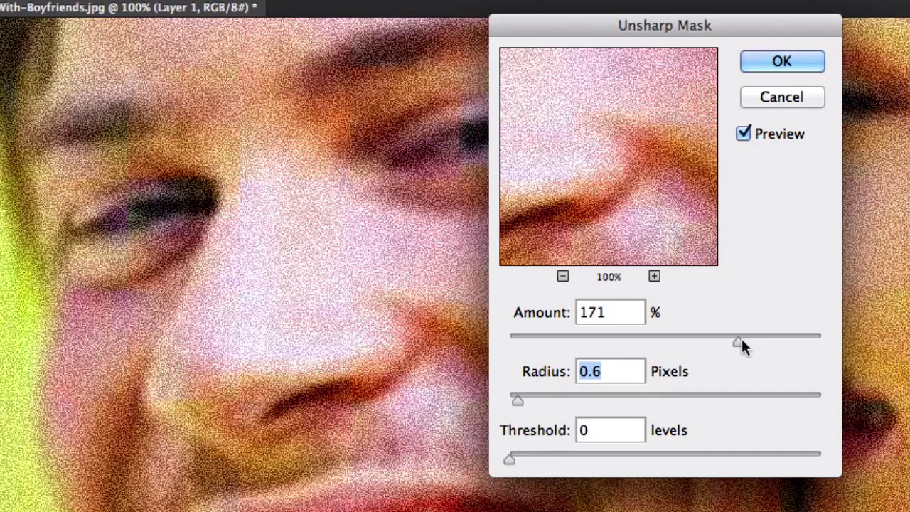
{"action": "left_click_drag", "start_coordinate": [742, 339], "coordinate": [640, 336]}
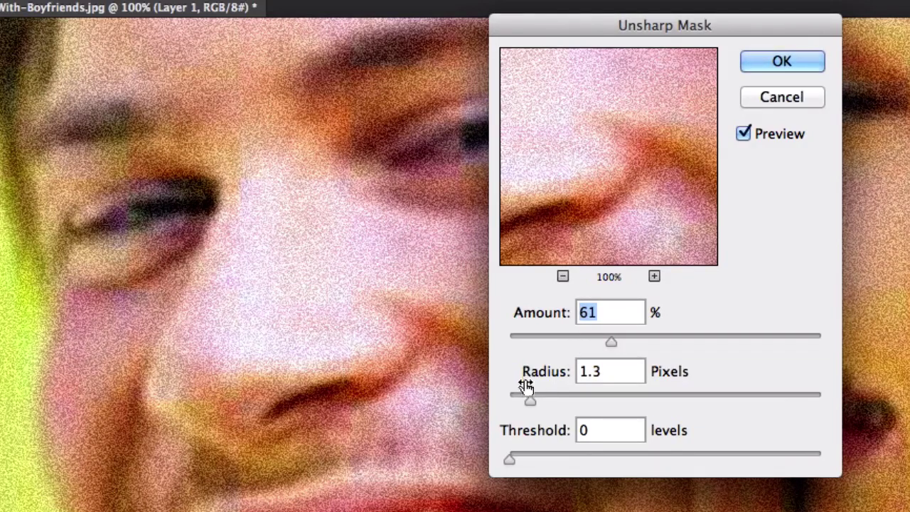
{"action": "left_click_drag", "start_coordinate": [529, 402], "coordinate": [581, 403]}
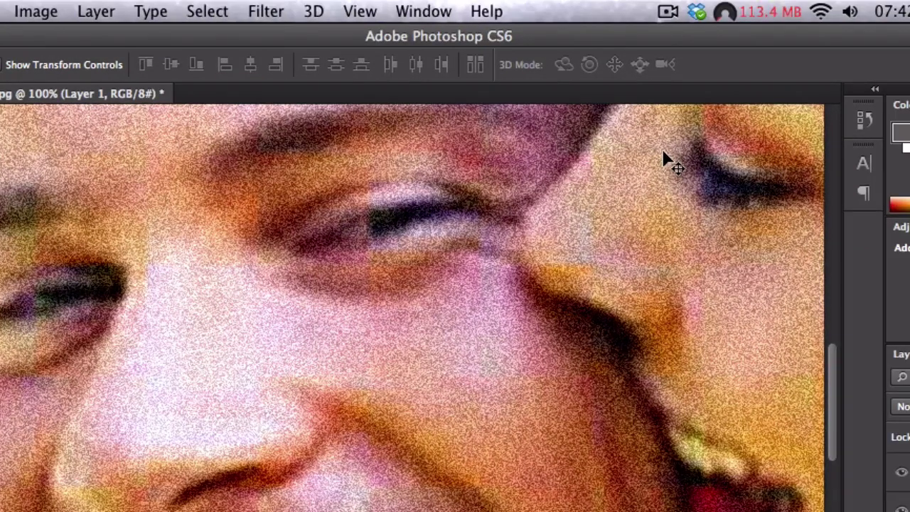
Apply a 1.6-pixel Gaussian Blur to Layer 1.
{"action": "left_click", "coordinate": [269, 10]}
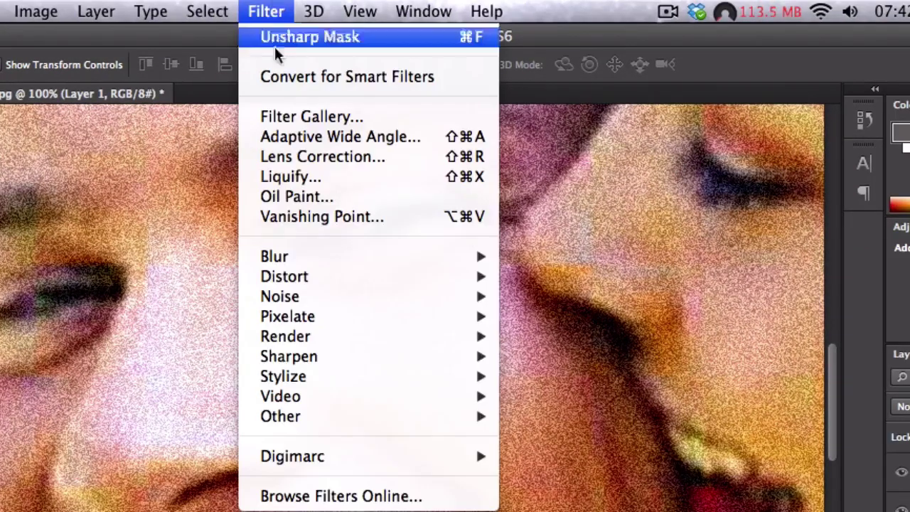
{"action": "mouse_move", "coordinate": [392, 256]}
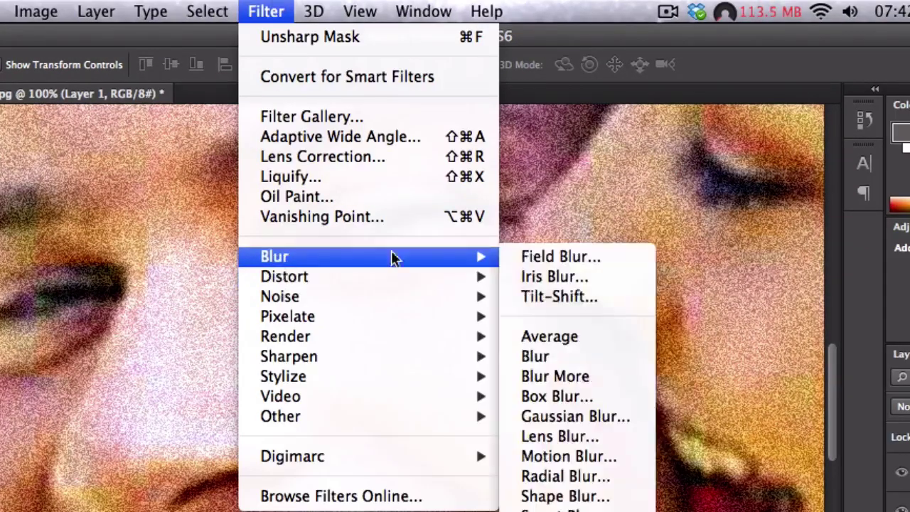
{"action": "left_click", "coordinate": [580, 416]}
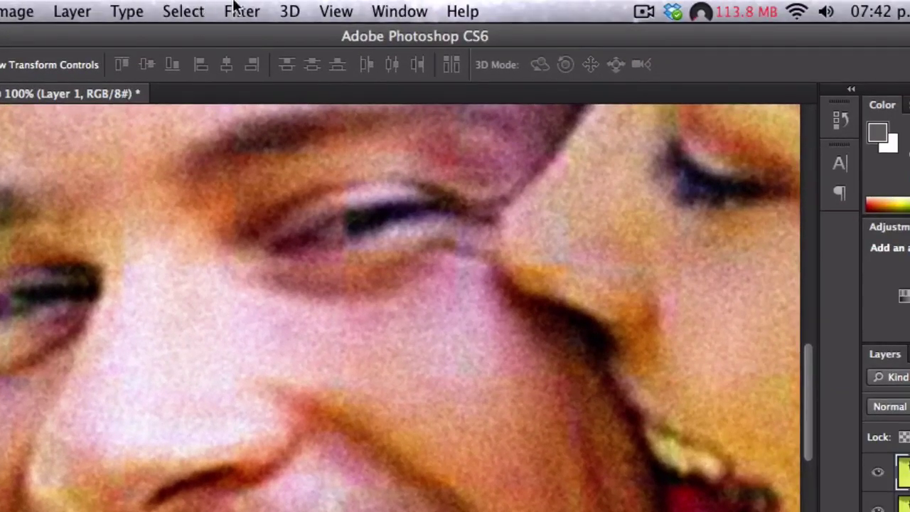
Set Reduce Noise to Strength 10, Preserve Details 100%, Sharpen Details 31%, with JPEG artifact removal kept on.
{"action": "left_click", "coordinate": [239, 9]}
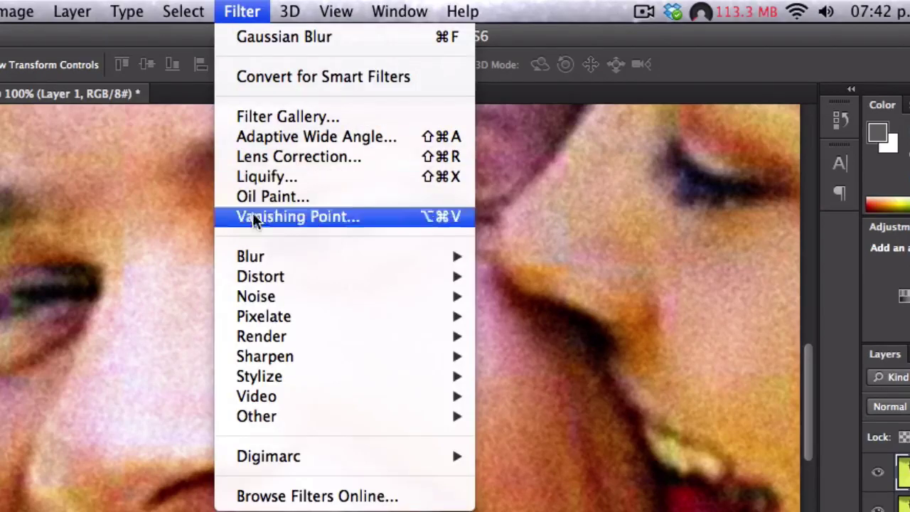
{"action": "mouse_move", "coordinate": [274, 297]}
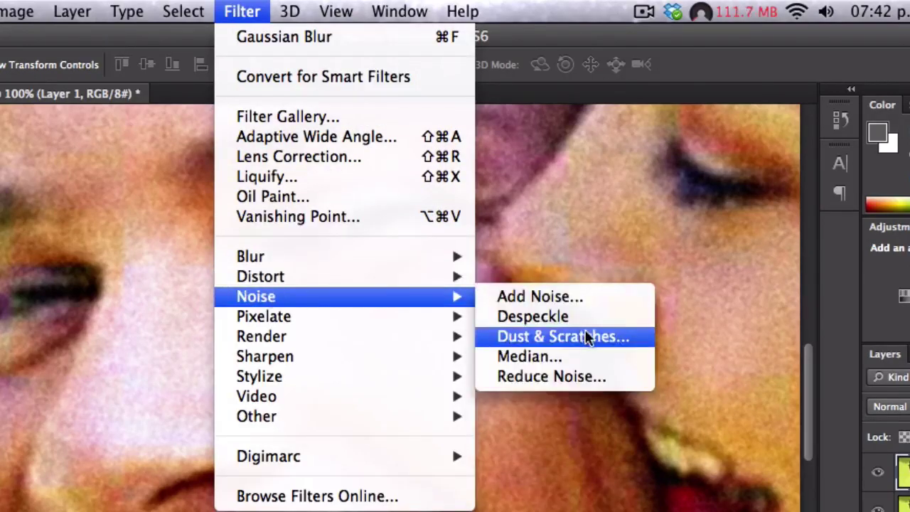
{"action": "left_click", "coordinate": [583, 376]}
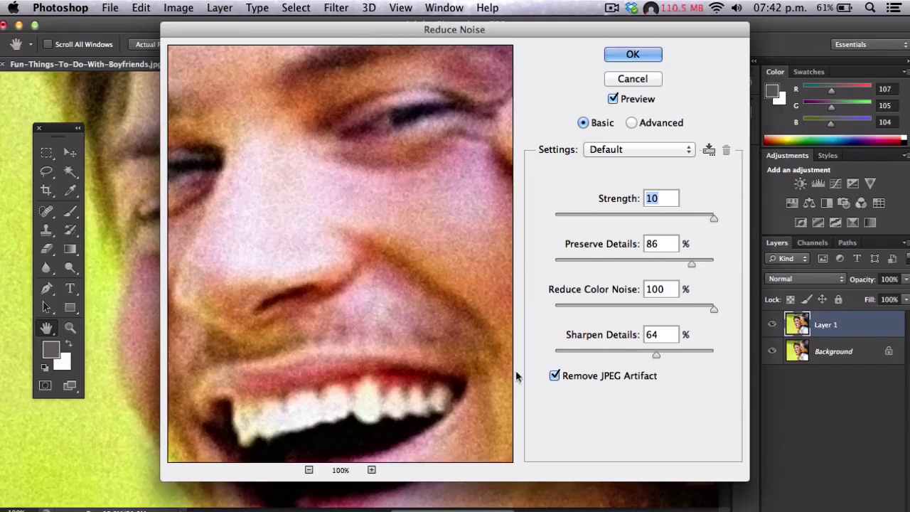
{"action": "left_click", "coordinate": [555, 376]}
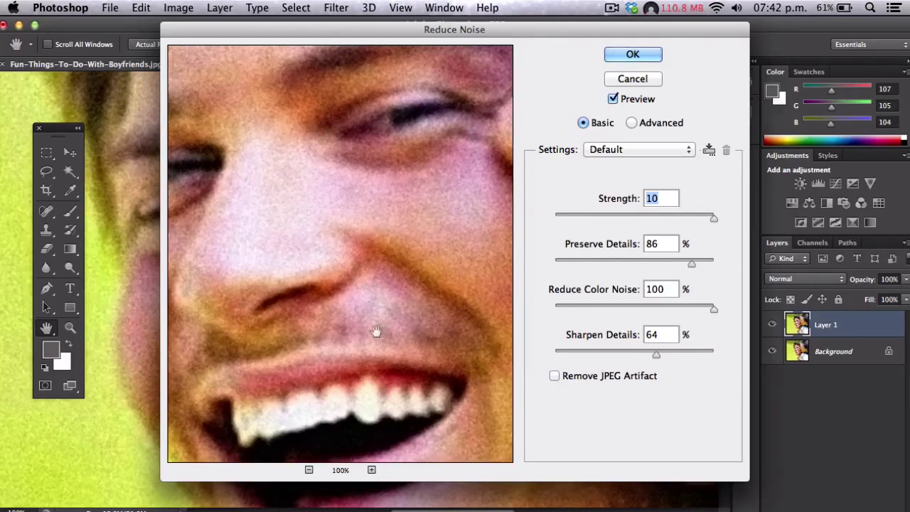
{"action": "left_click", "coordinate": [555, 376]}
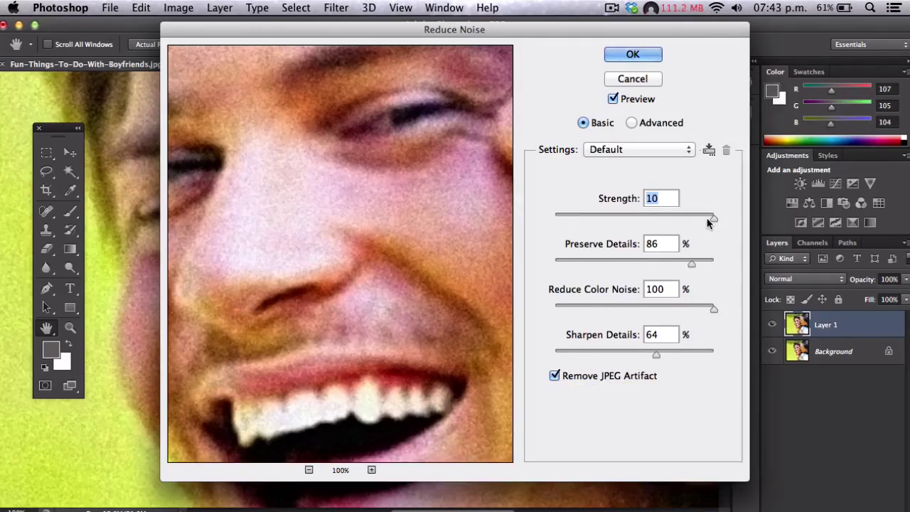
{"action": "mouse_move", "coordinate": [706, 217]}
{"action": "left_mouse_down"}
{"action": "mouse_move", "coordinate": [638, 222]}
{"action": "mouse_move", "coordinate": [717, 223]}
{"action": "left_mouse_up"}
{"action": "left_click_drag", "start_coordinate": [716, 218], "coordinate": [716, 254]}
{"action": "left_click_drag", "start_coordinate": [693, 266], "coordinate": [714, 266]}
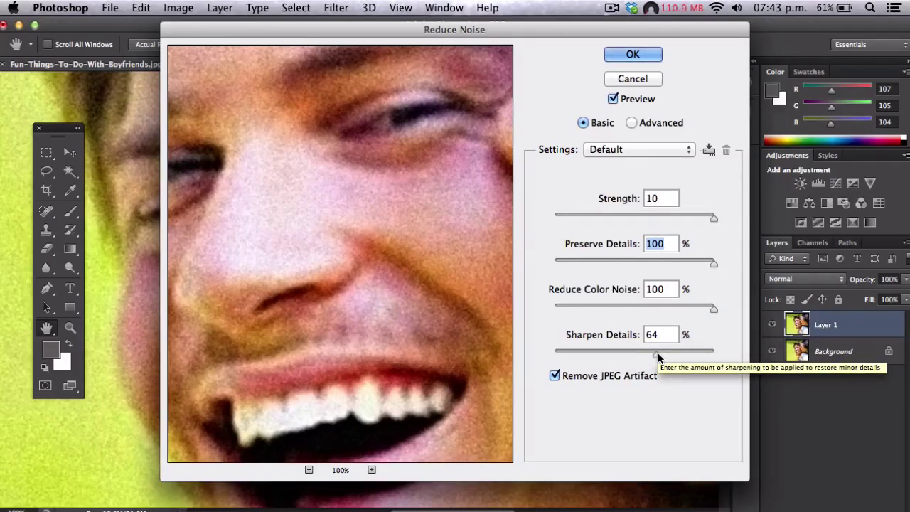
{"action": "left_click_drag", "start_coordinate": [657, 353], "coordinate": [731, 352]}
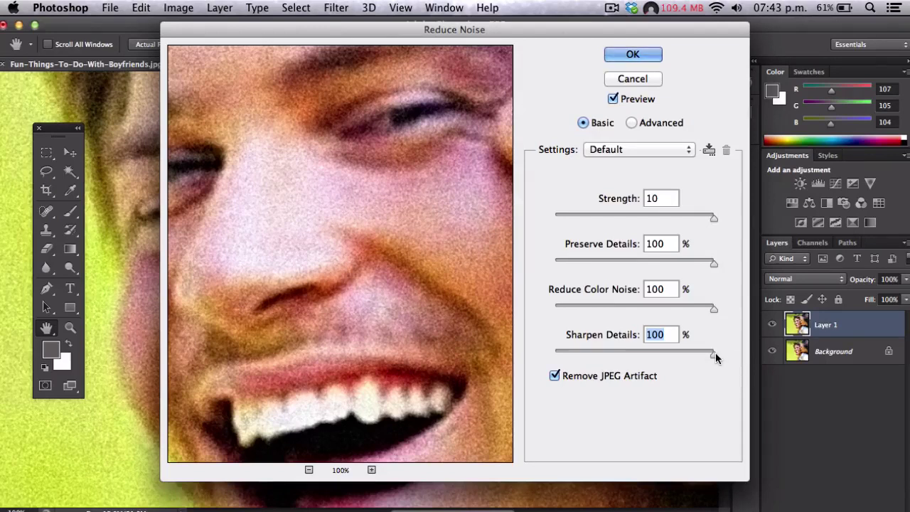
{"action": "left_click_drag", "start_coordinate": [713, 353], "coordinate": [603, 357]}
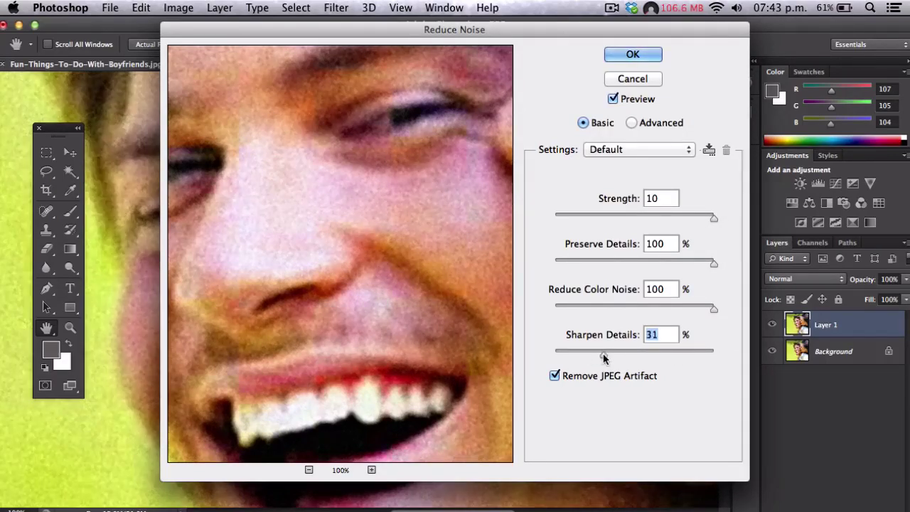
Apply the noise reduction and zoom in on the man's face to inspect the result.
{"action": "left_click", "coordinate": [619, 51]}
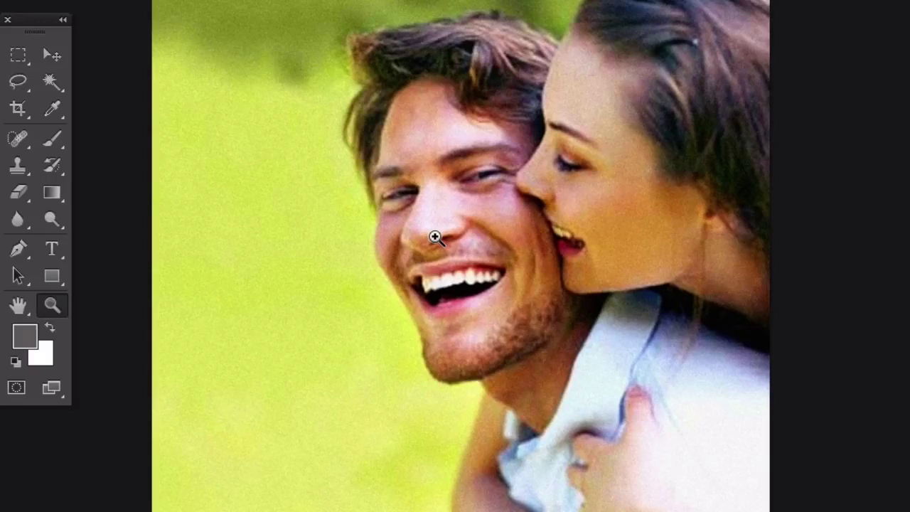
{"action": "left_click", "coordinate": [435, 237]}
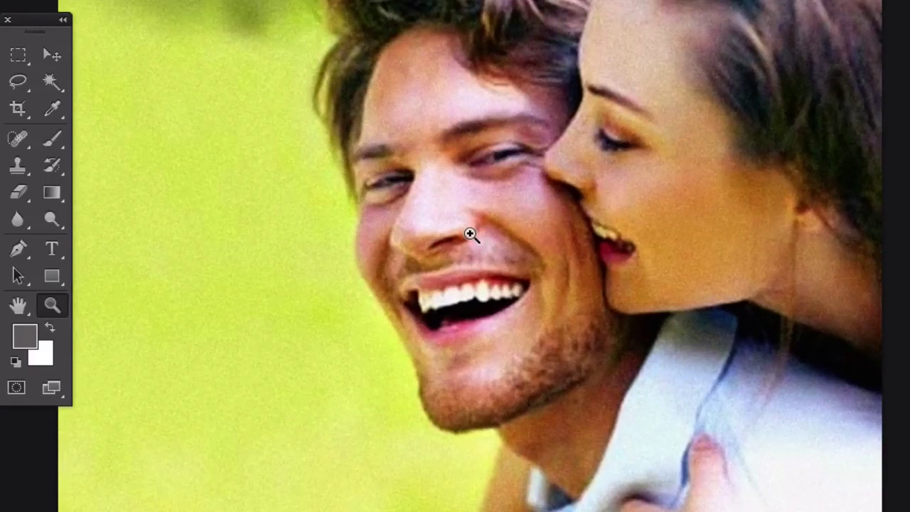
{"action": "left_click", "coordinate": [474, 234]}
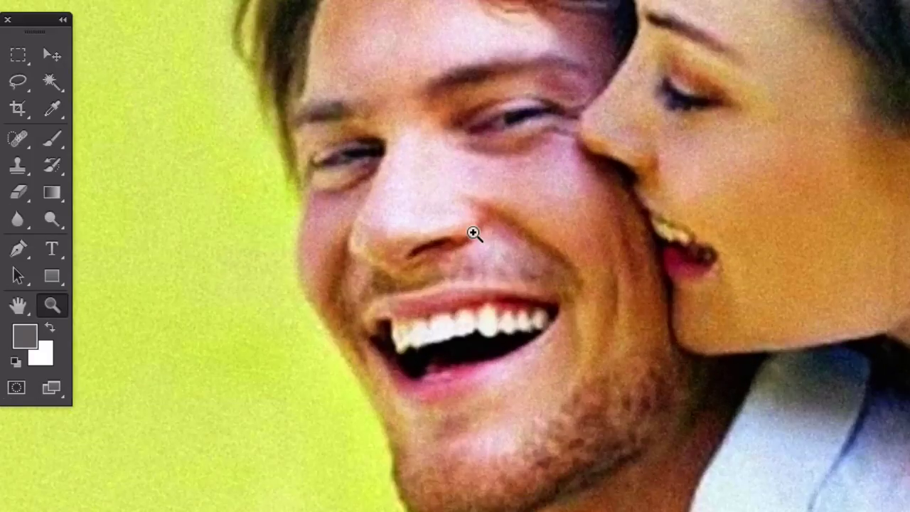